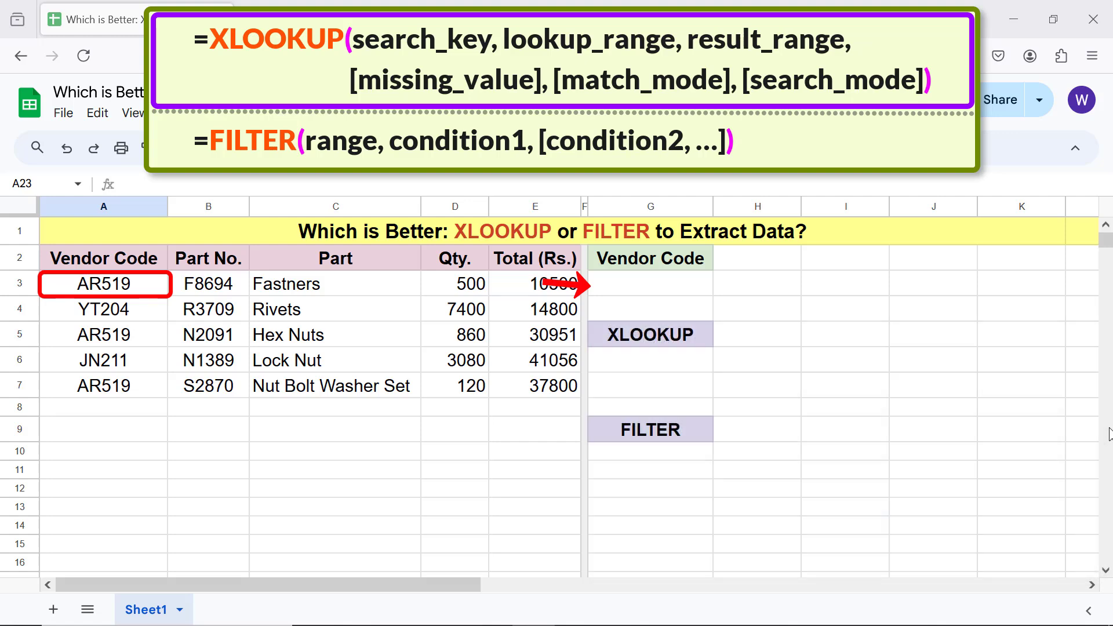
Enter the vendor code ar519 as the lookup value in cell G3.
{"action": "left_click", "coordinate": [684, 290]}
{"action": "type", "text": "a"}
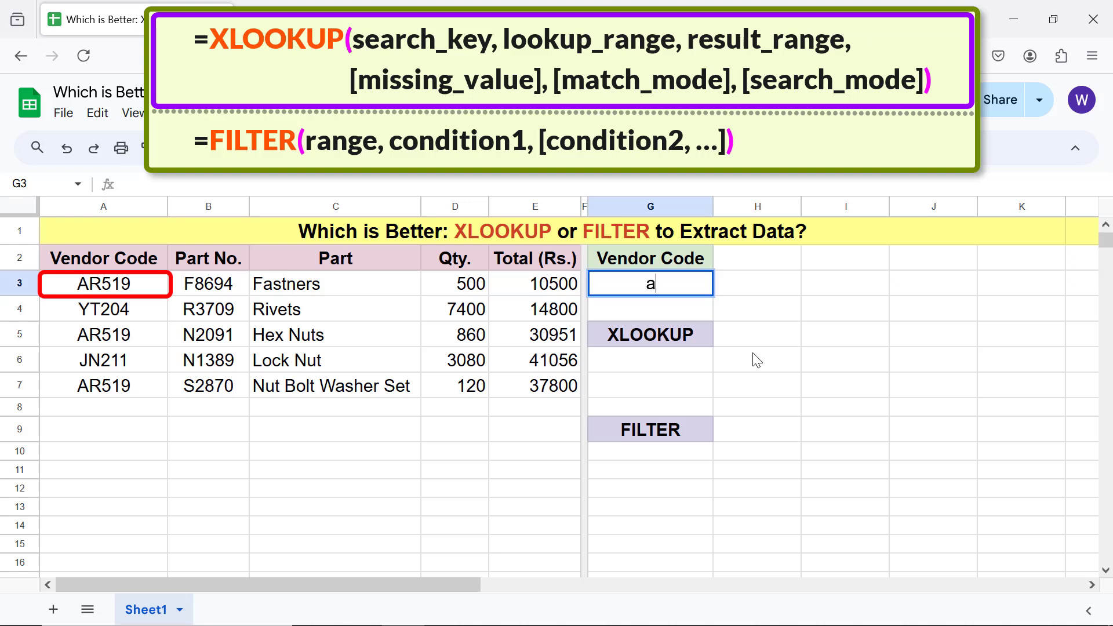
{"action": "type", "text": "r519"}
{"action": "key", "text": "Return"}
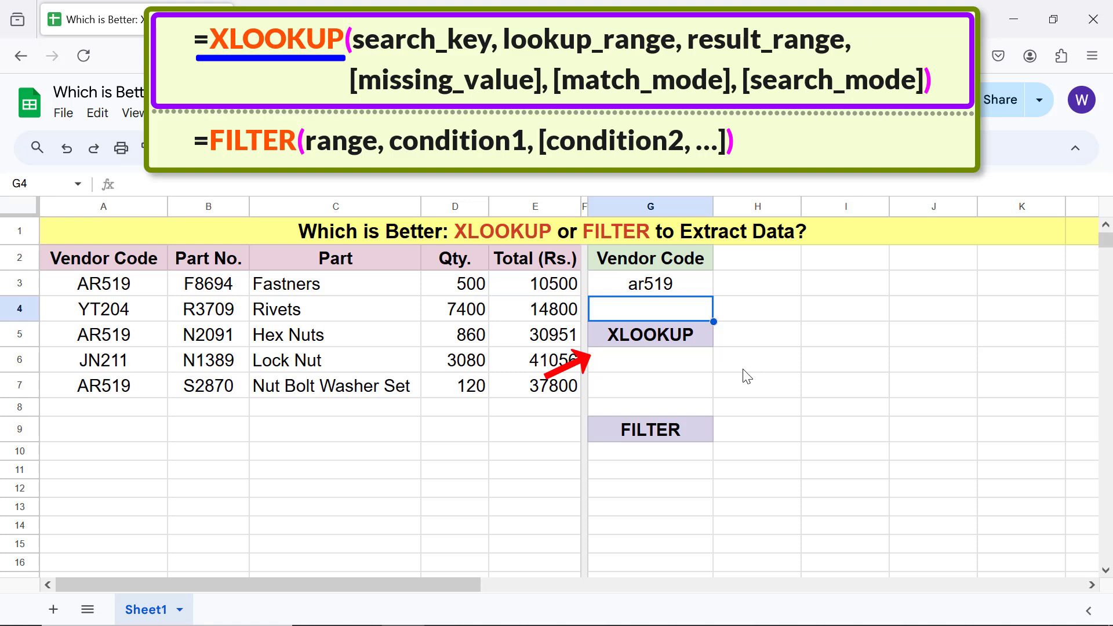
Enter =XLOOKUP(G3,A3:A7,A3:E7) in cell G6 to extract the whole record for the vendor code.
{"action": "left_click", "coordinate": [635, 364]}
{"action": "type", "text": "="}
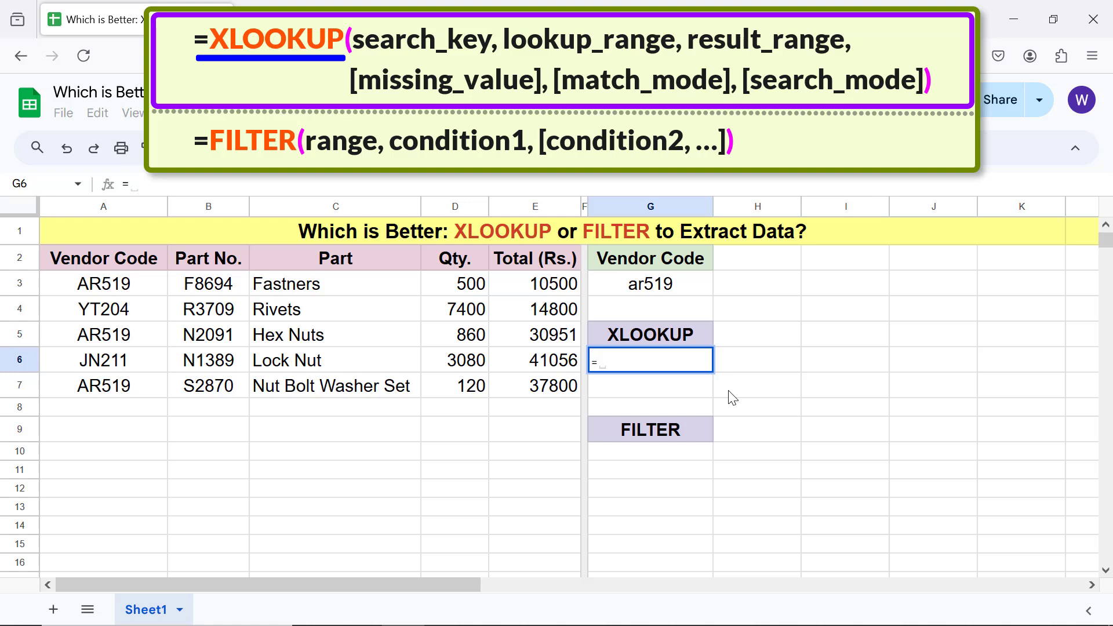
{"action": "type", "text": "xl"}
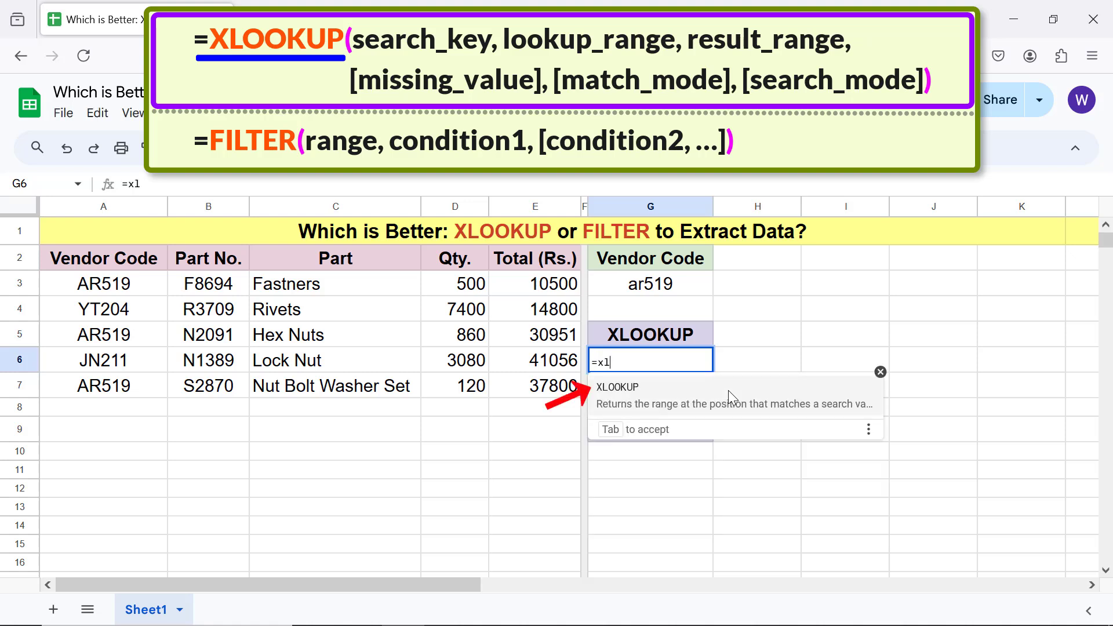
{"action": "left_click", "coordinate": [621, 389]}
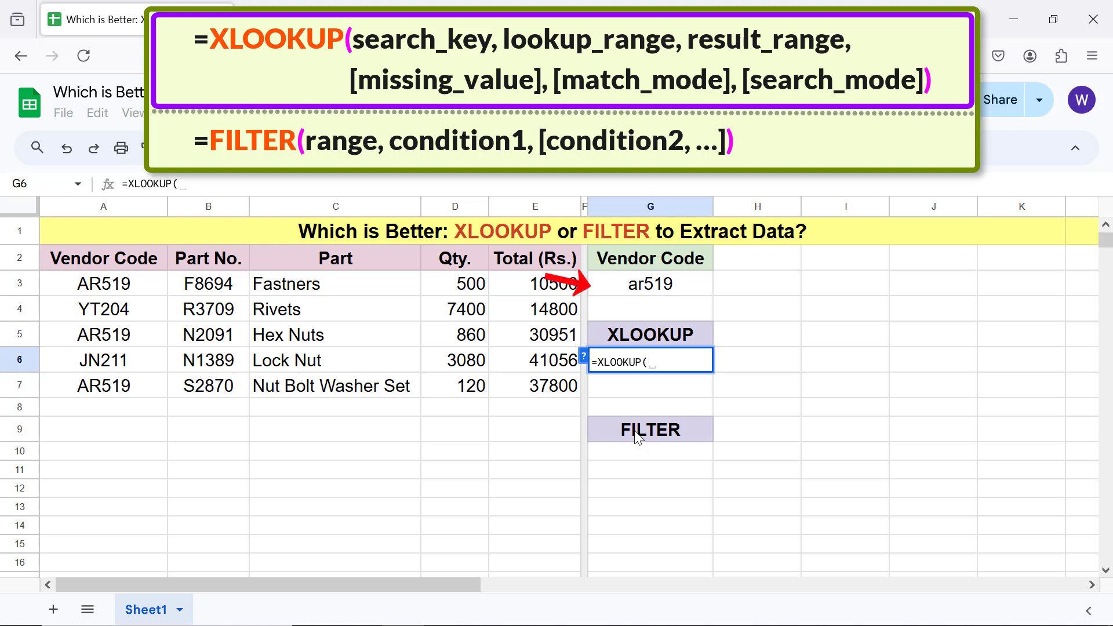
{"action": "left_click", "coordinate": [651, 288]}
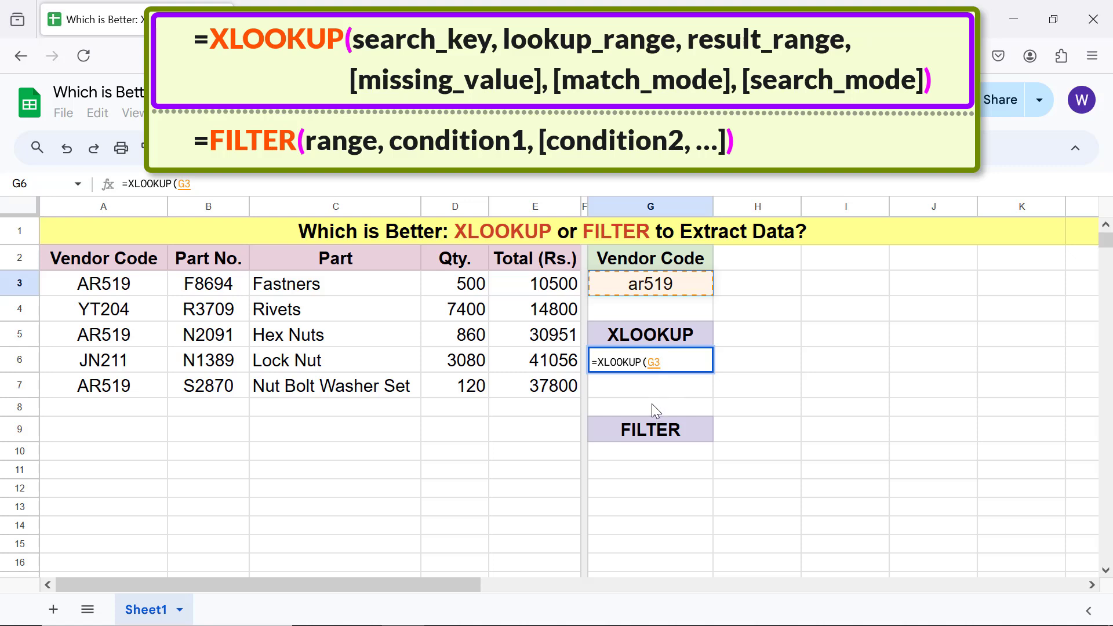
{"action": "type", "text": ","}
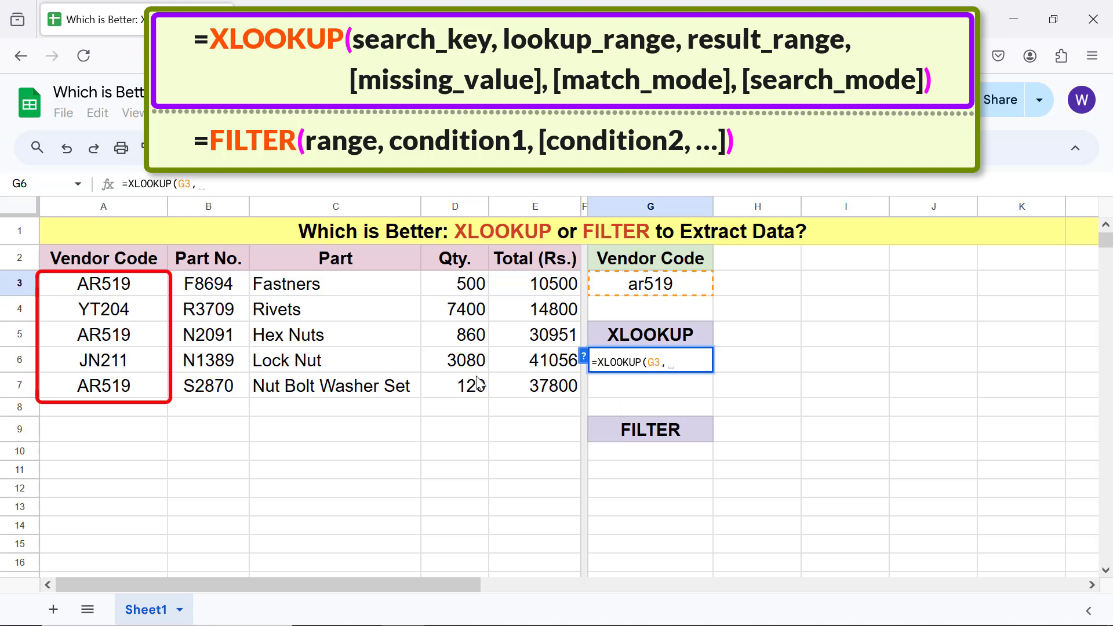
{"action": "left_click", "coordinate": [160, 287]}
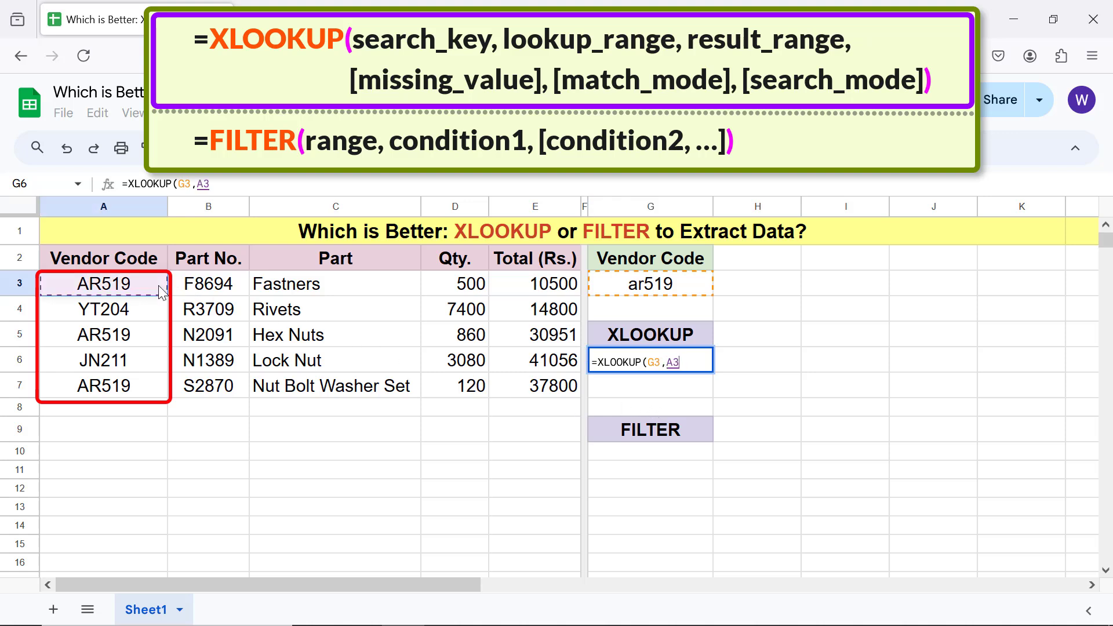
{"action": "left_click", "coordinate": [155, 395], "text": "shift"}
{"action": "type", "text": ","}
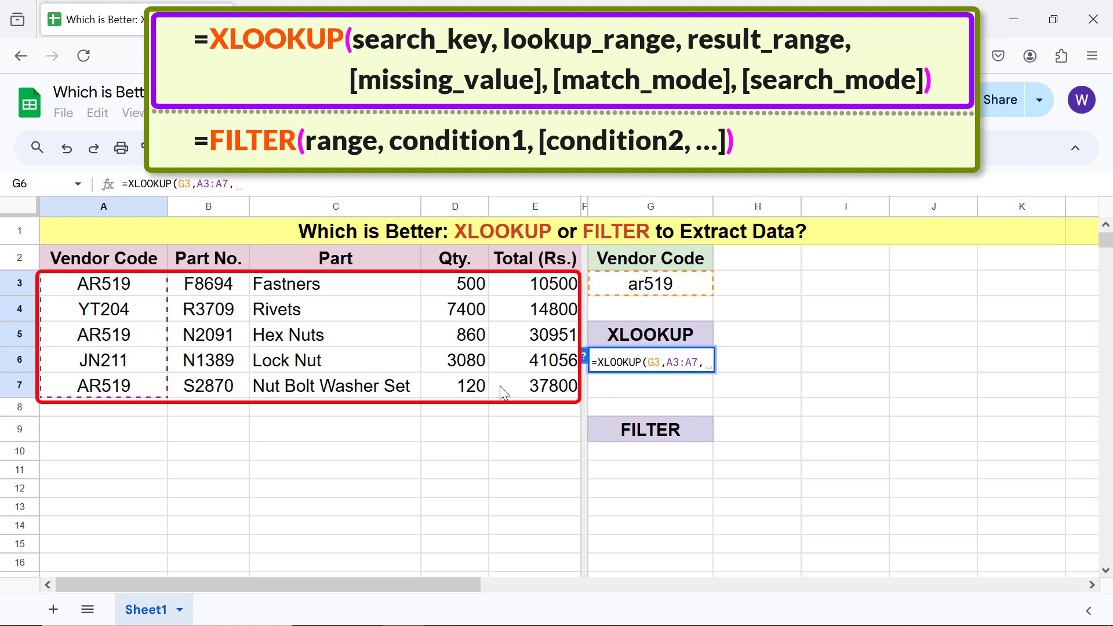
{"action": "left_click", "coordinate": [145, 292]}
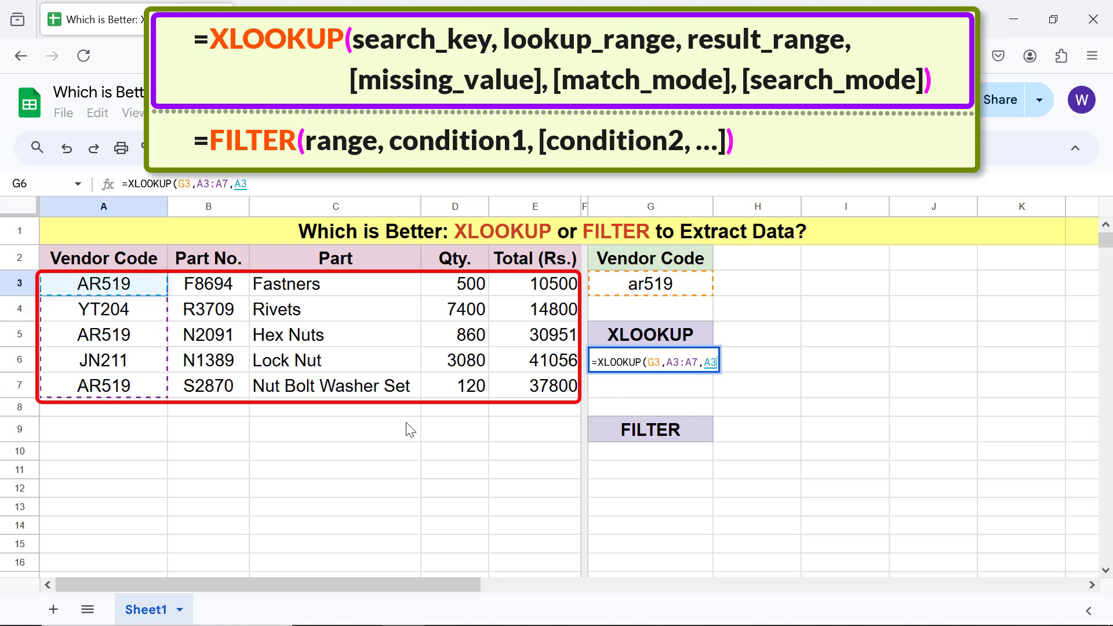
{"action": "left_click", "coordinate": [517, 387], "text": "shift"}
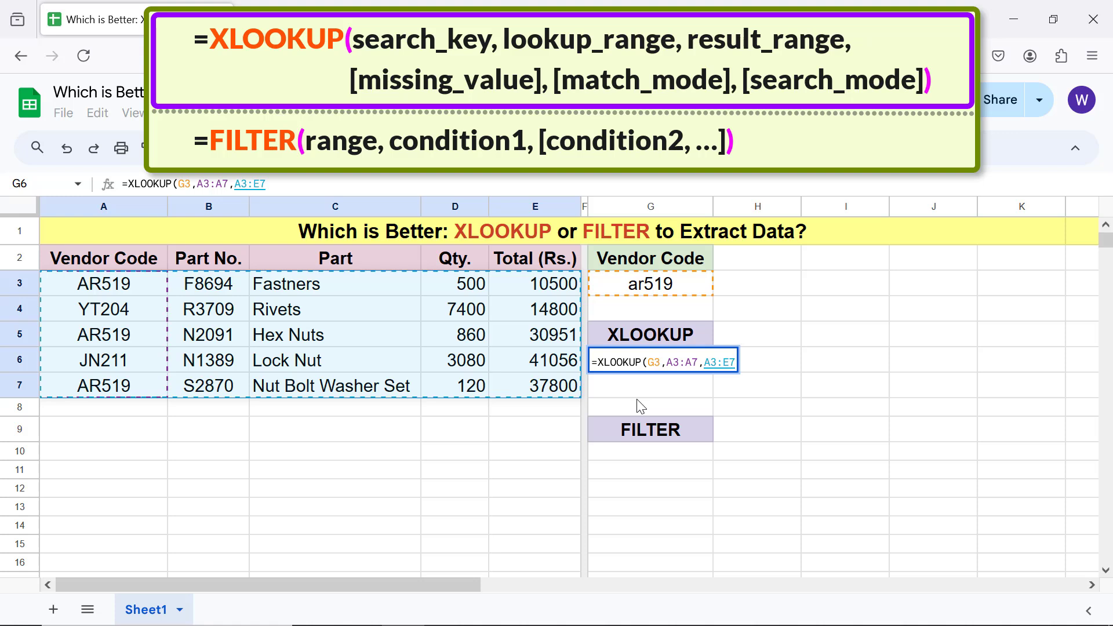
{"action": "type", "text": ")"}
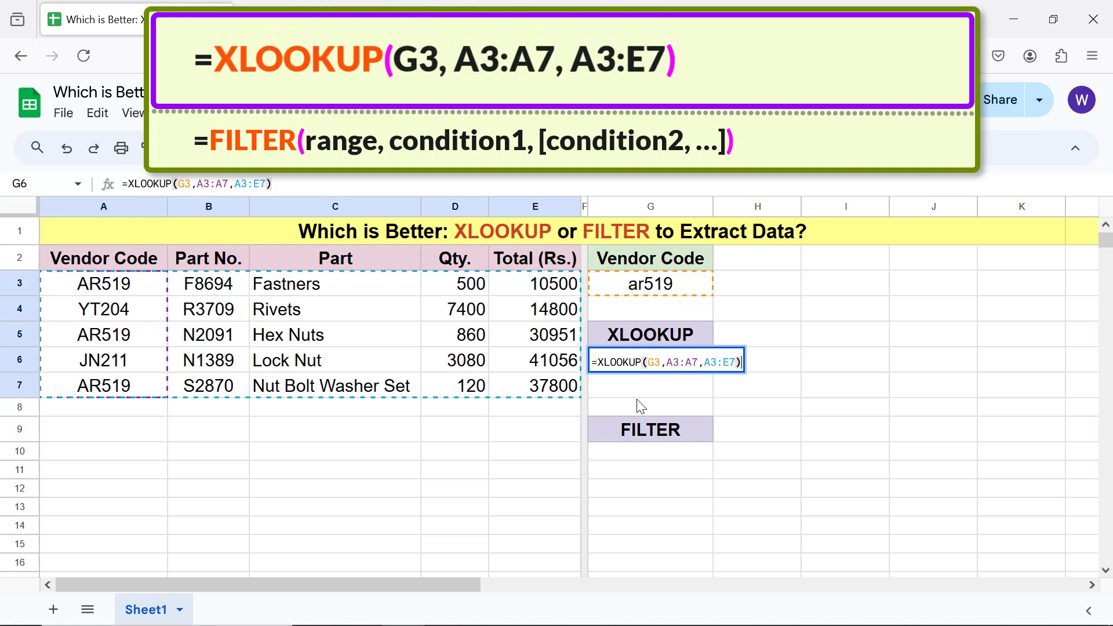
{"action": "key", "text": "Return"}
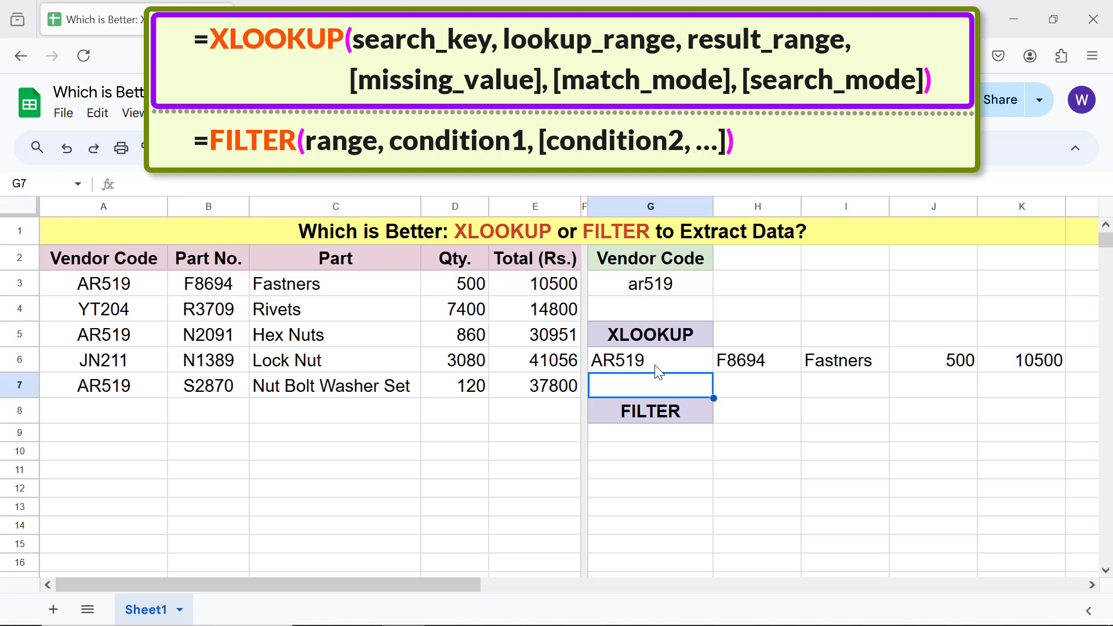
Extend the XLOOKUP formula in G6 with search mode -1, leaving missing value and match mode empty: =XLOOKUP(G3,A3:A7,A3:E7,,,-1).
{"action": "left_click", "coordinate": [655, 365]}
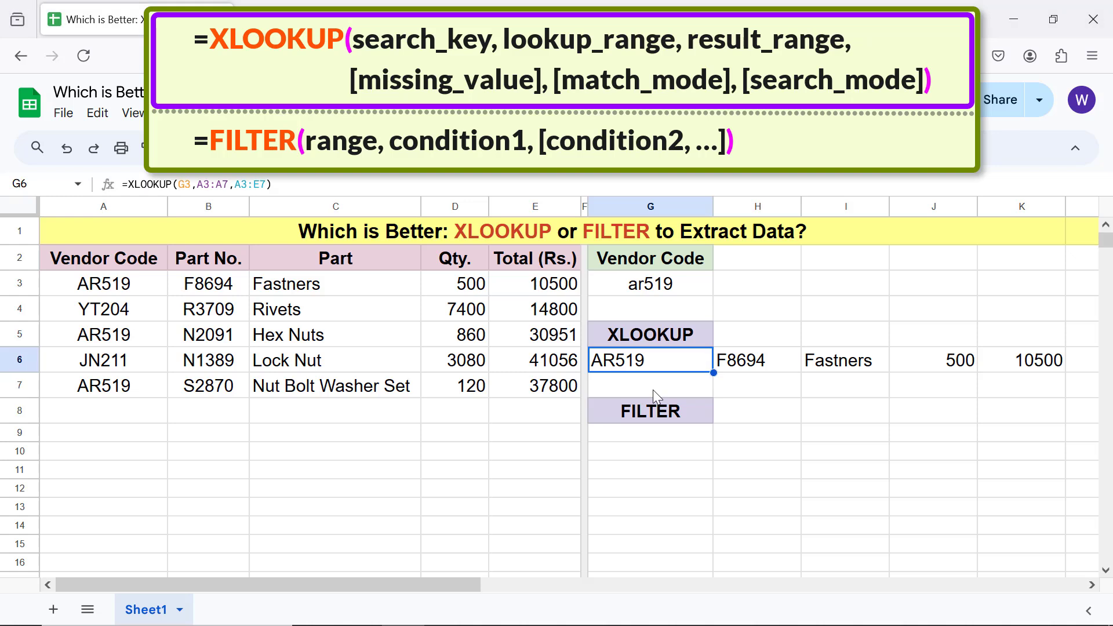
{"action": "left_click", "coordinate": [267, 184]}
{"action": "type", "text": ",,,-1"}
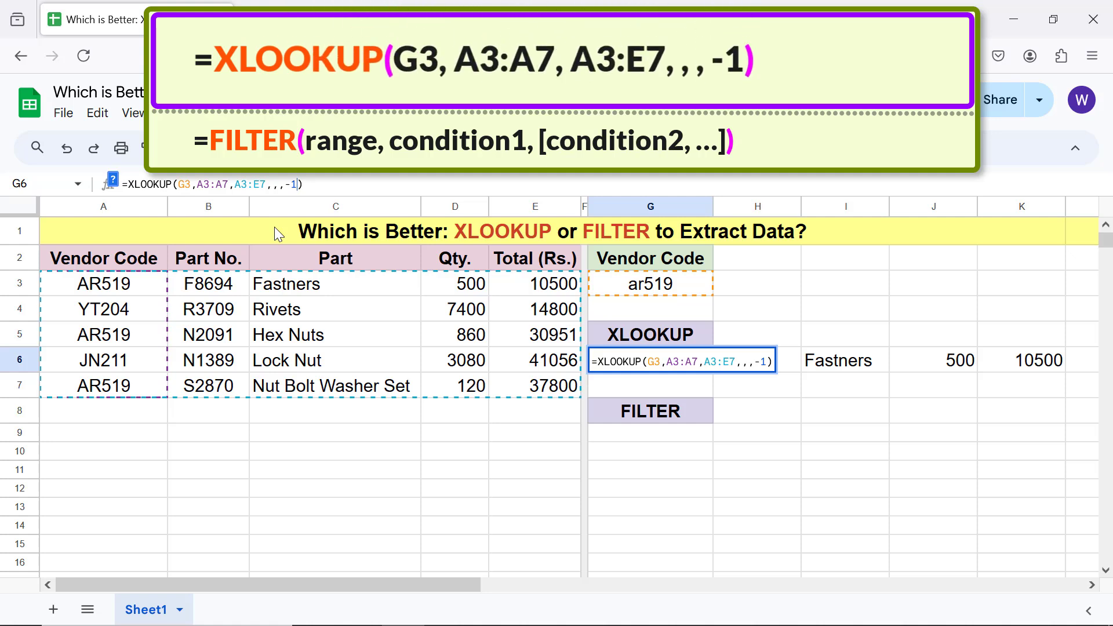
{"action": "key", "text": "Return"}
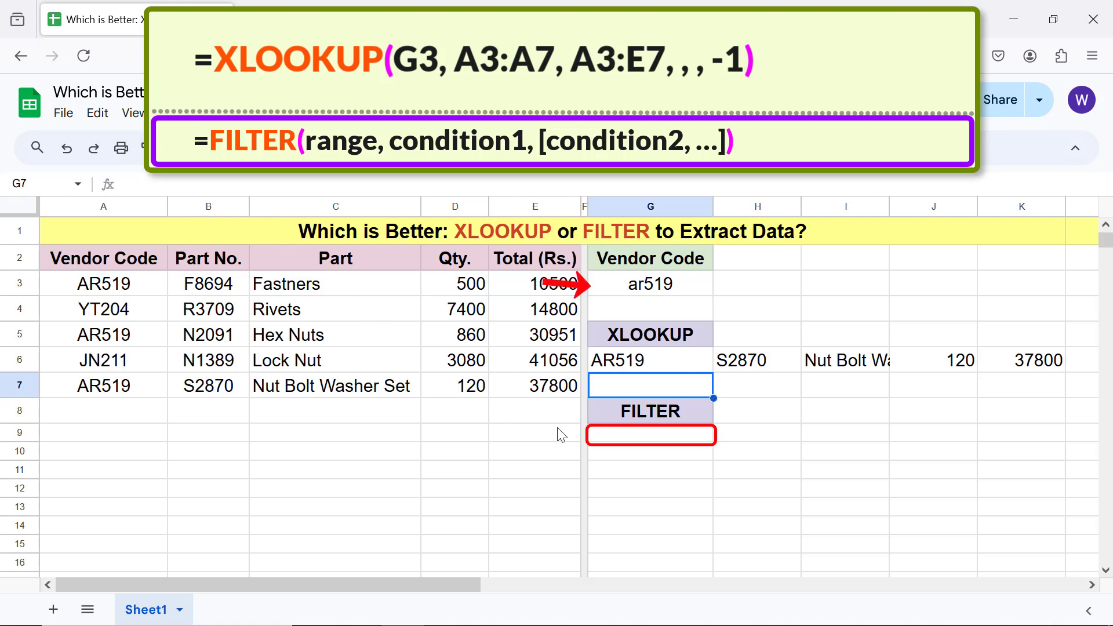
Enter =FILTER(A3:E7,A3:A7=G3) in cell G9 to extract all records matching the vendor code.
{"action": "left_click", "coordinate": [642, 435]}
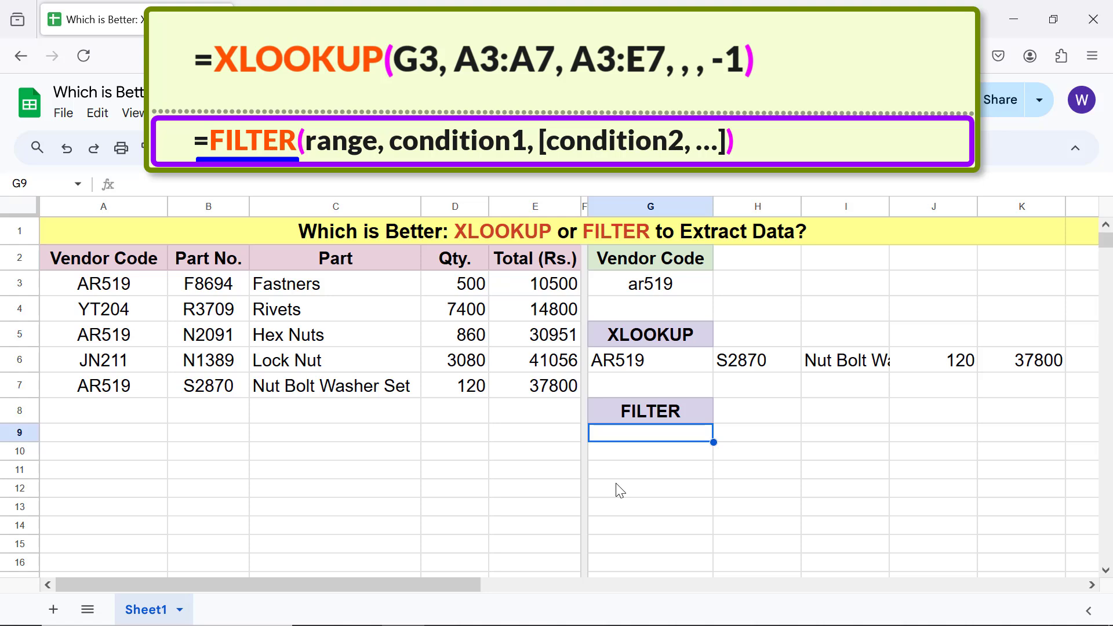
{"action": "type", "text": "=fil"}
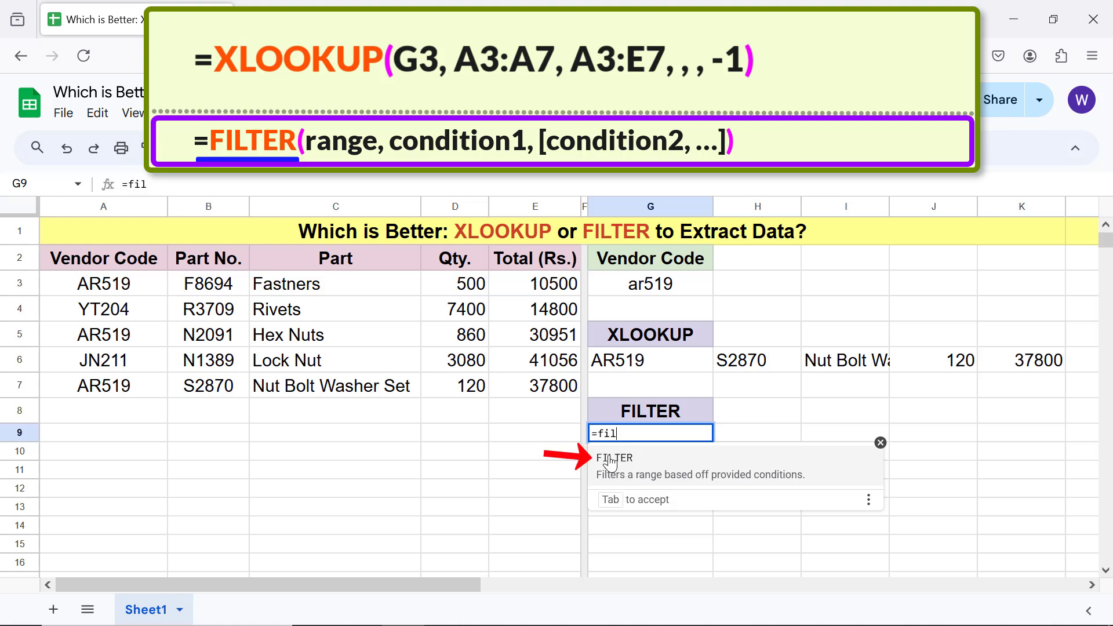
{"action": "left_click", "coordinate": [610, 460]}
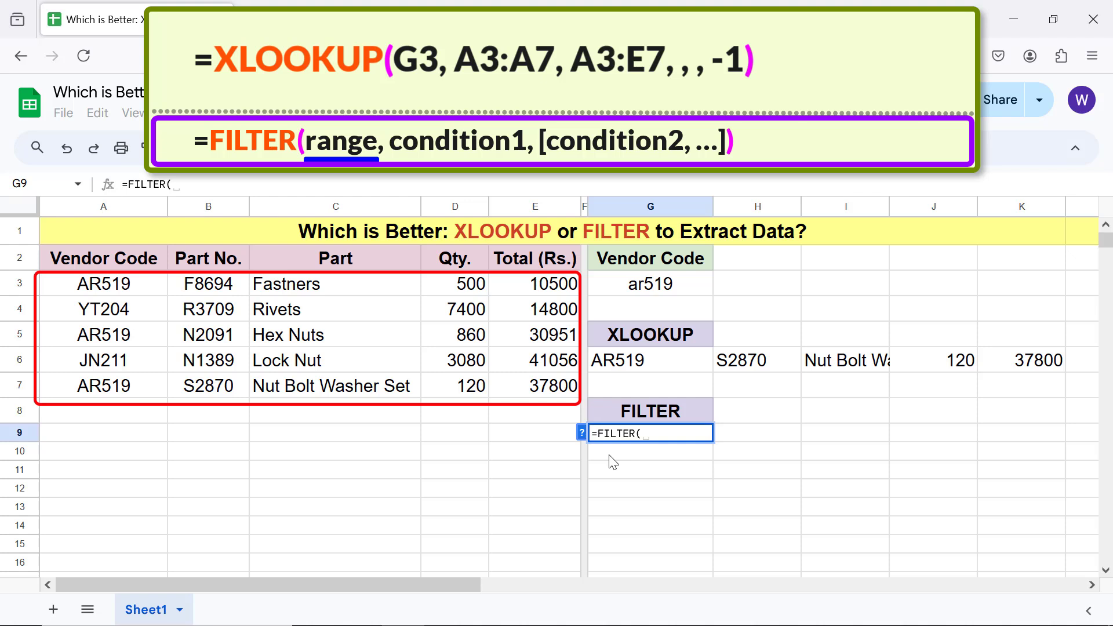
{"action": "left_click", "coordinate": [160, 287]}
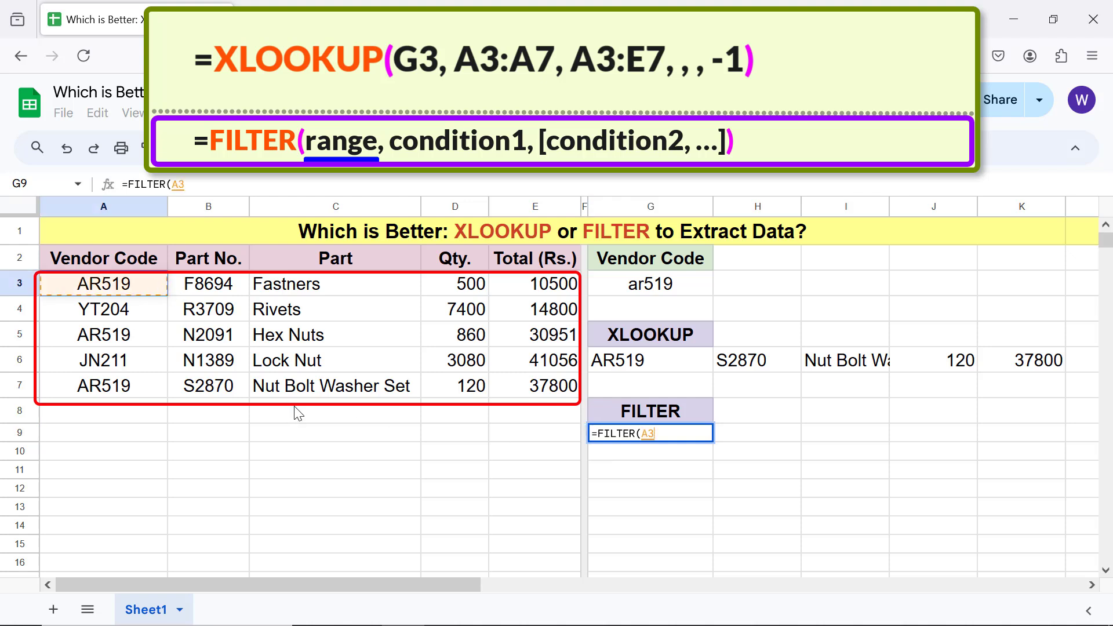
{"action": "left_click", "coordinate": [527, 388], "text": "shift"}
{"action": "type", "text": ","}
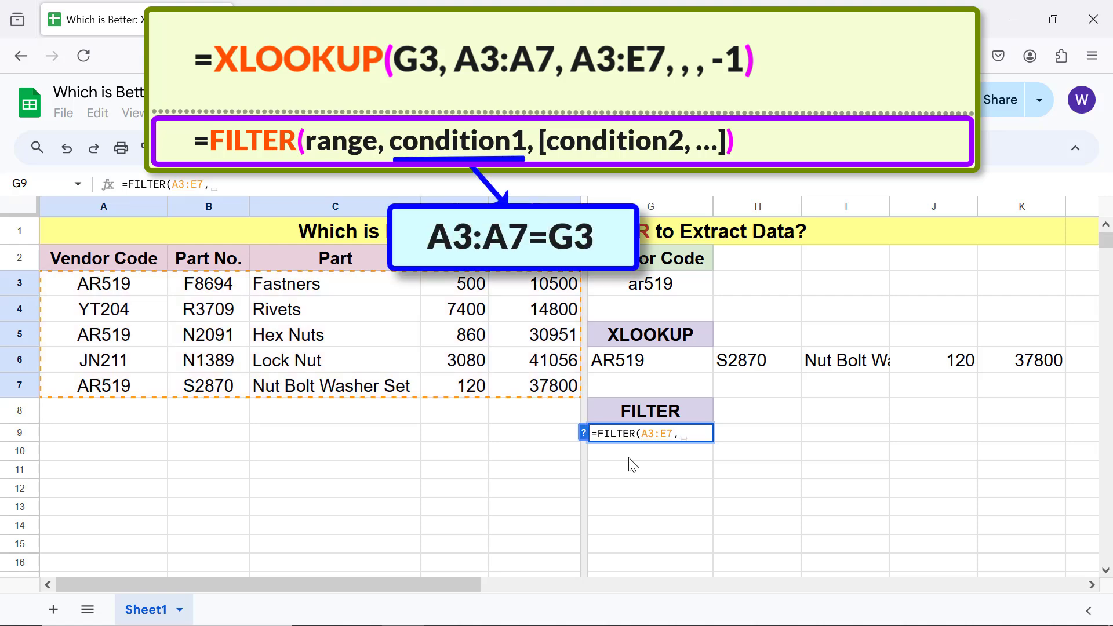
{"action": "left_click", "coordinate": [156, 293]}
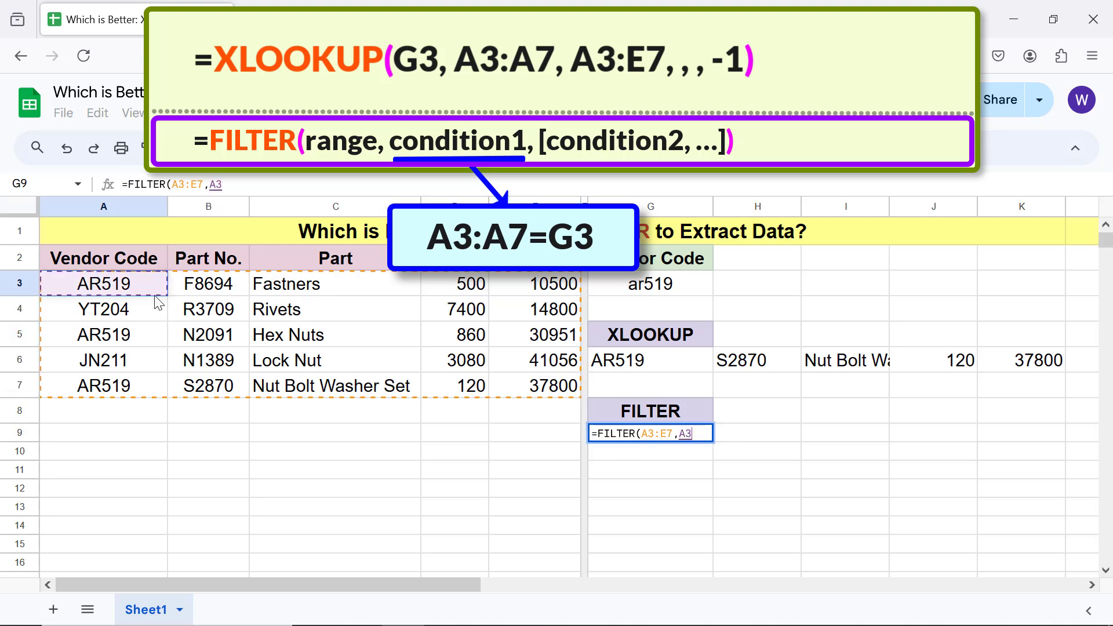
{"action": "left_click", "coordinate": [152, 386], "text": "shift"}
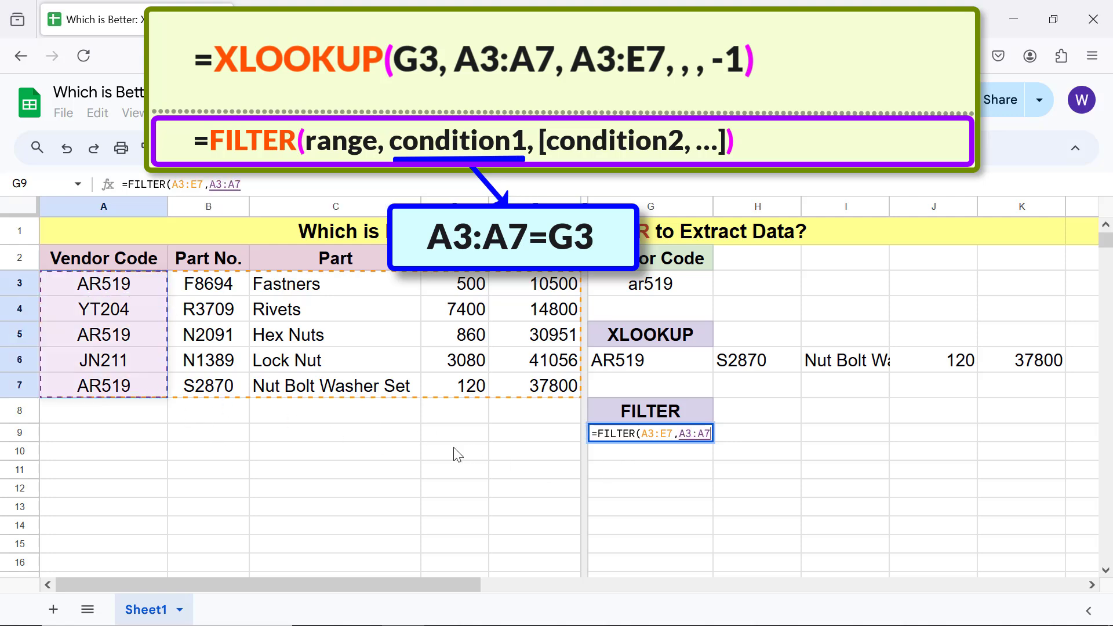
{"action": "type", "text": "="}
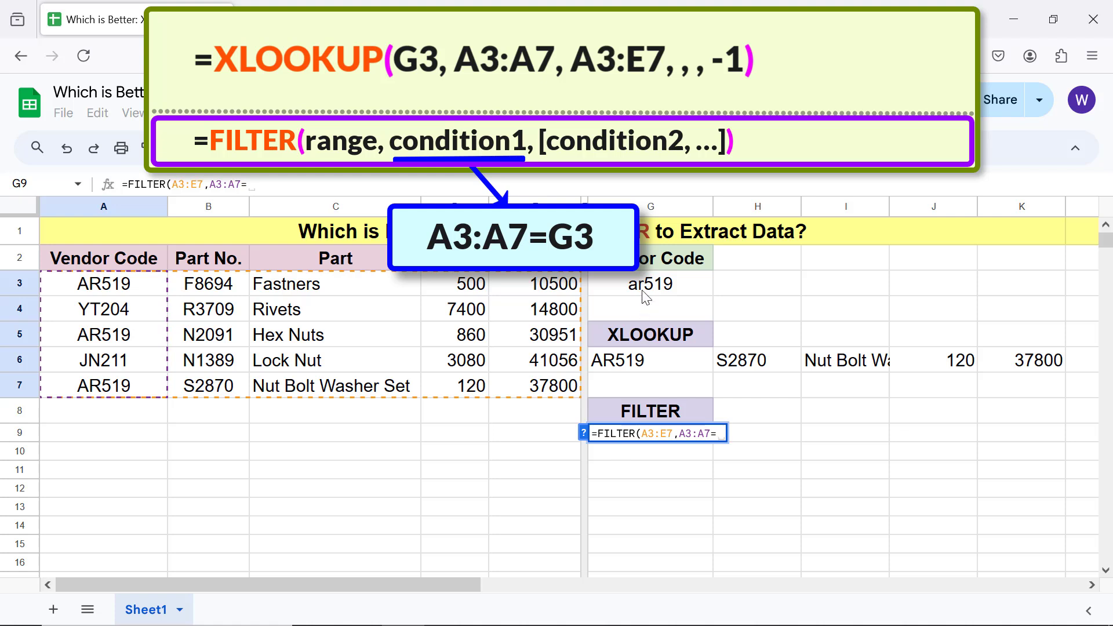
{"action": "left_click", "coordinate": [645, 296]}
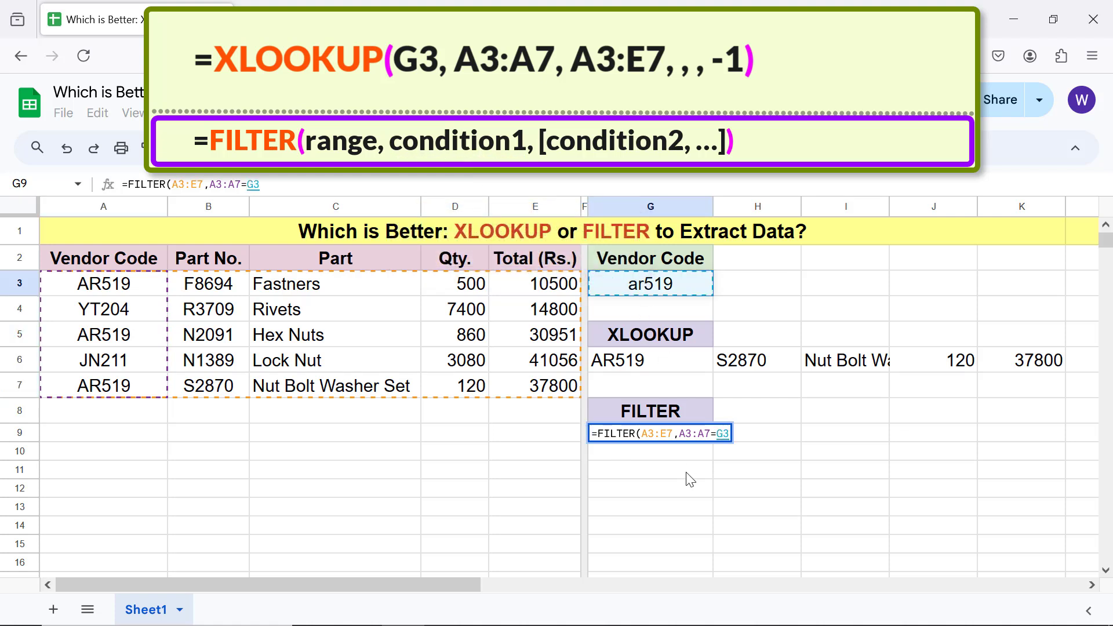
{"action": "type", "text": ")"}
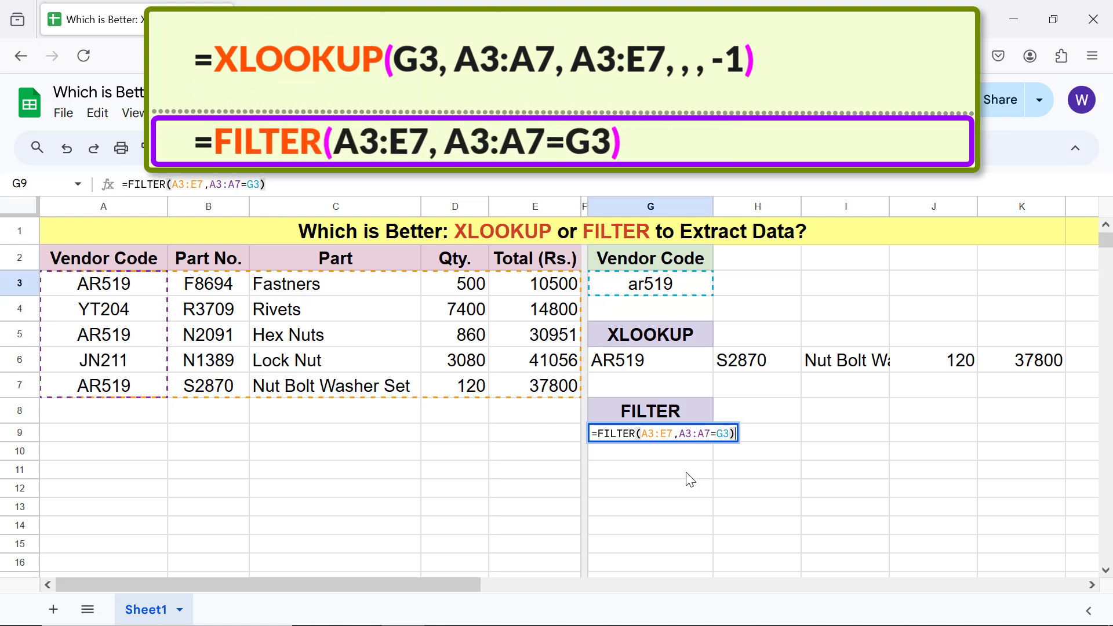
{"action": "key", "text": "Return"}
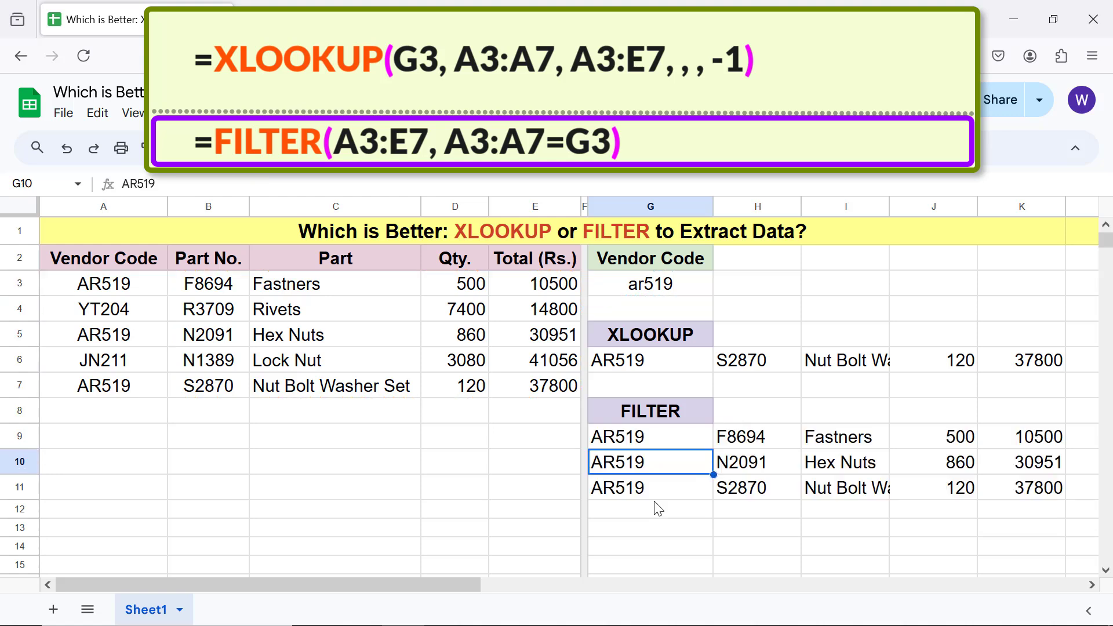
{"action": "left_click", "coordinate": [659, 509]}
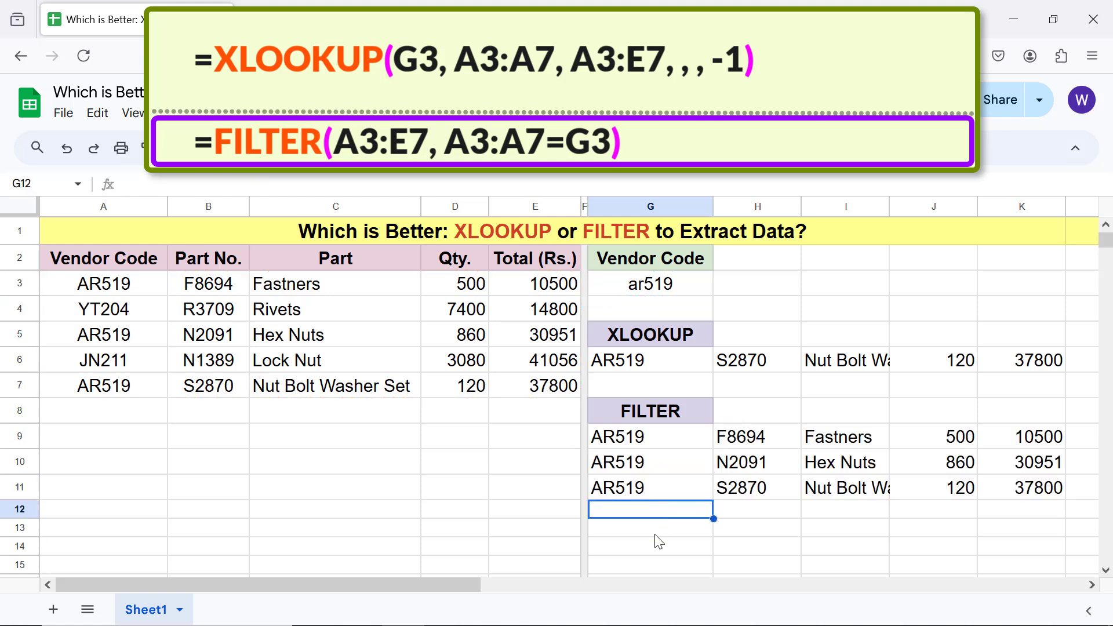